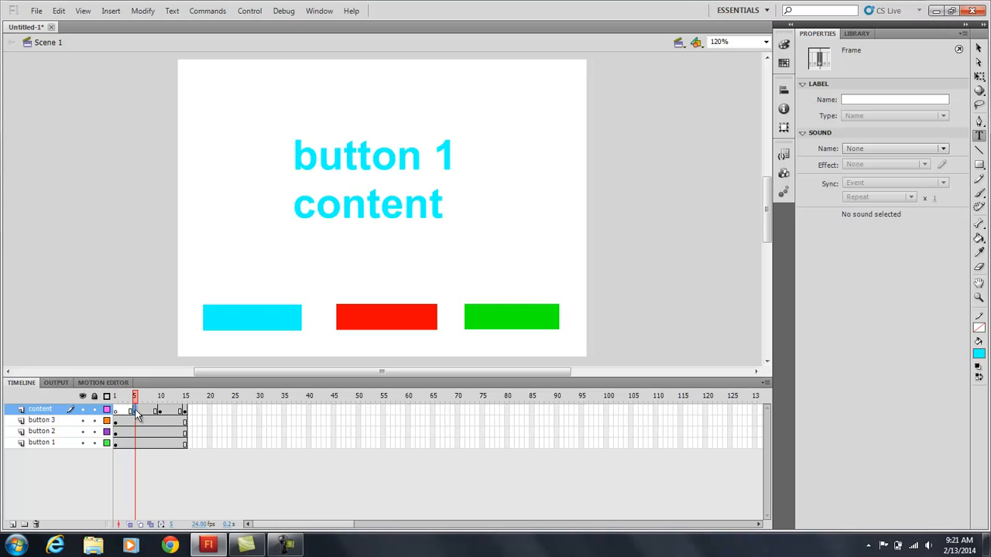
Step: Examine the button content text on the content layer at frames 5, 10 and 15
{"action": "left_click", "coordinate": [160, 411]}
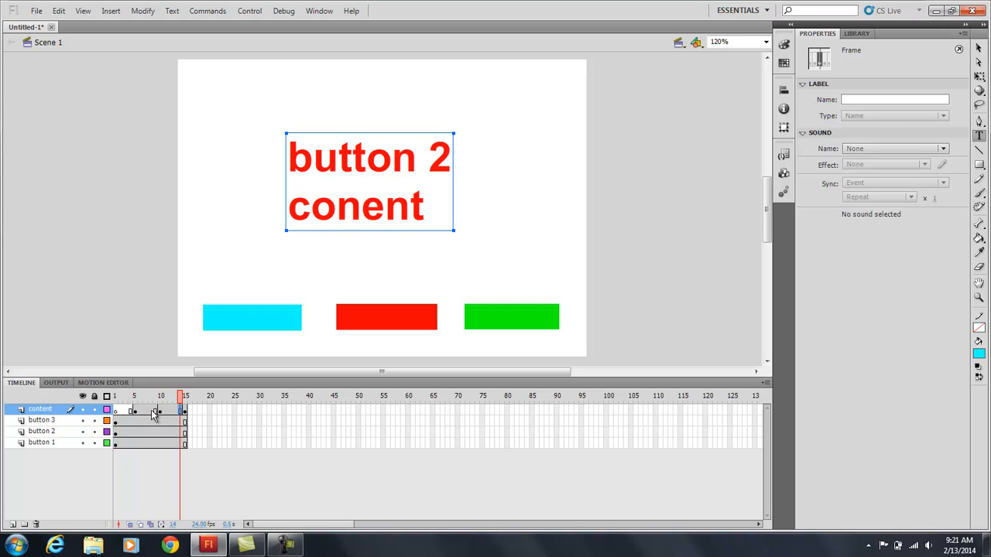
{"action": "left_click", "coordinate": [135, 410]}
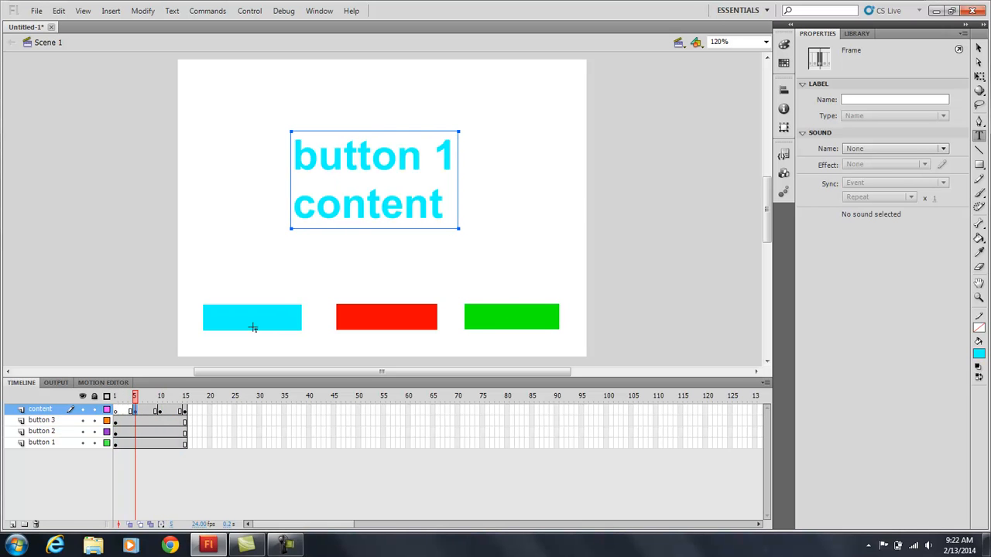
{"action": "left_click", "coordinate": [161, 411]}
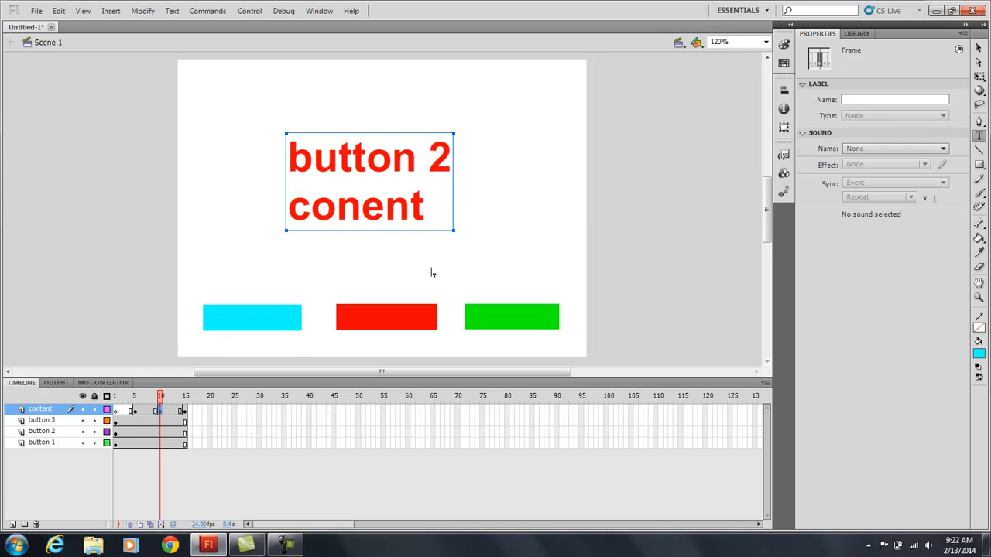
{"action": "left_click", "coordinate": [186, 411]}
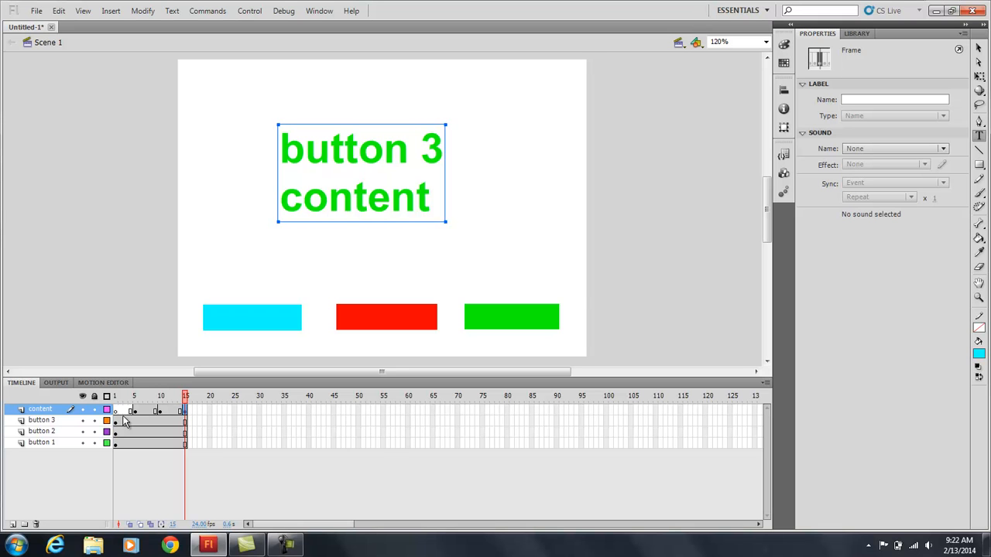
Step: Test the movie to watch how it plays through the content frames without any scripts, and close the preview
{"action": "key", "text": "ctrl+Return"}
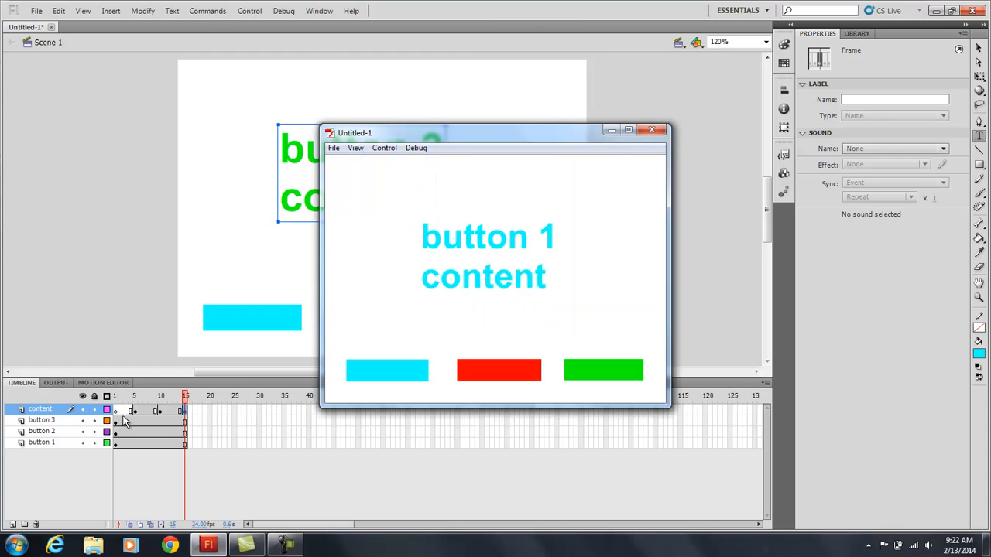
{"action": "left_click_drag", "start_coordinate": [469, 129], "coordinate": [405, 119]}
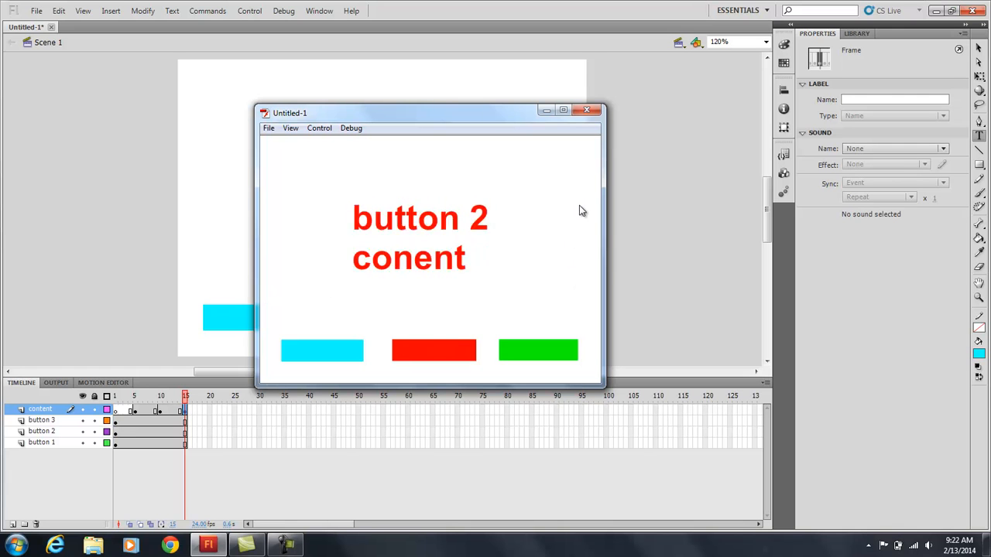
{"action": "left_click", "coordinate": [587, 110]}
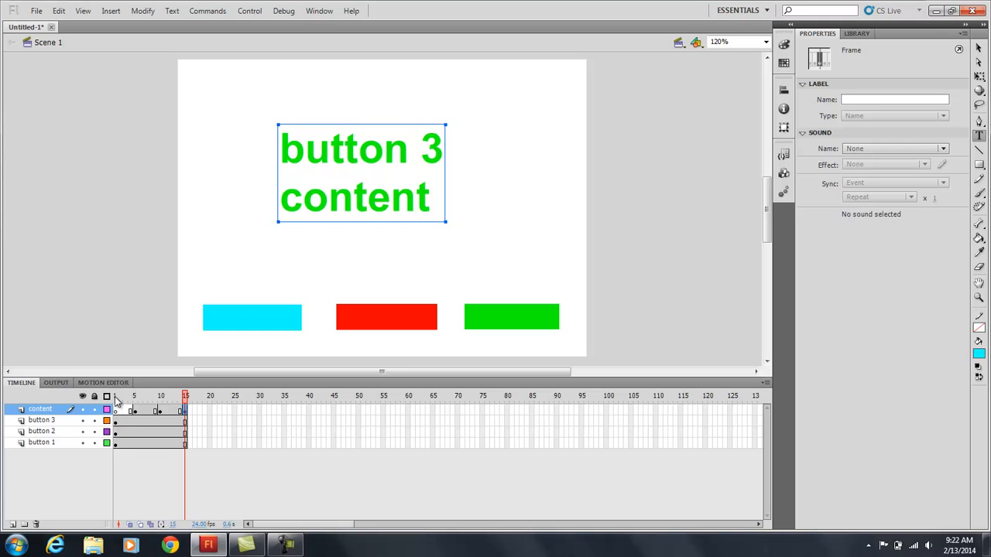
Step: Add a stop(); action to frame 1 of the button 1 layer
{"action": "left_click", "coordinate": [114, 444]}
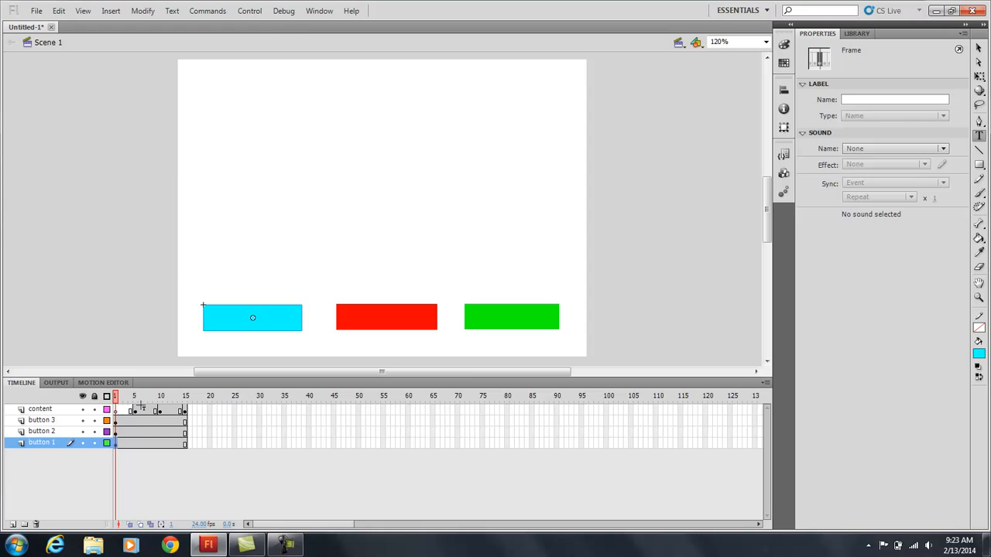
{"action": "left_click", "coordinate": [313, 12]}
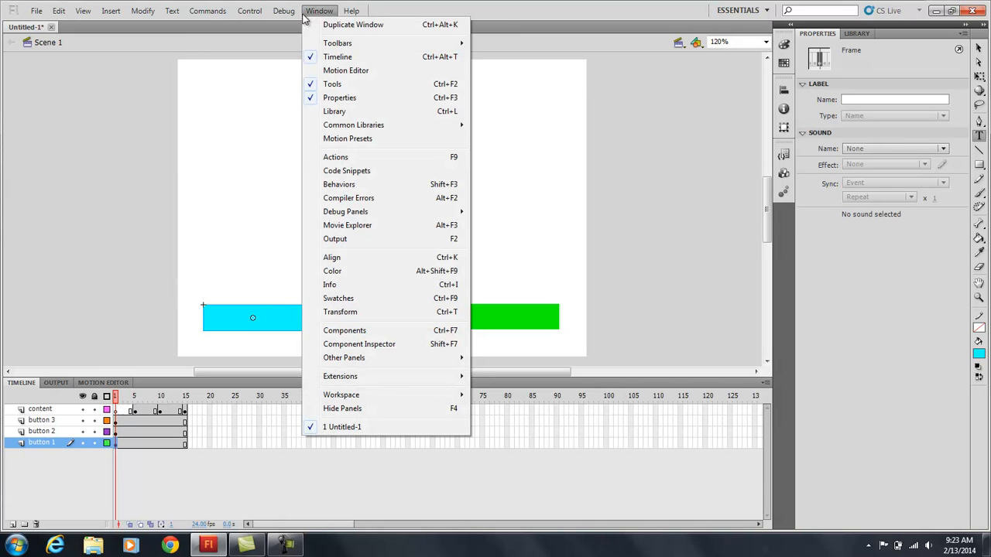
{"action": "left_click", "coordinate": [335, 157]}
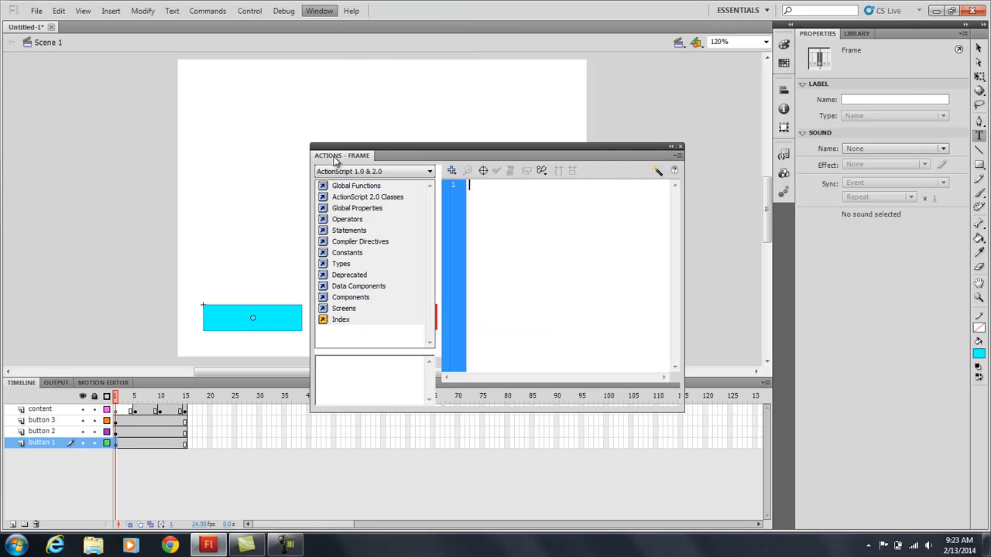
{"action": "type", "text": "stop();"}
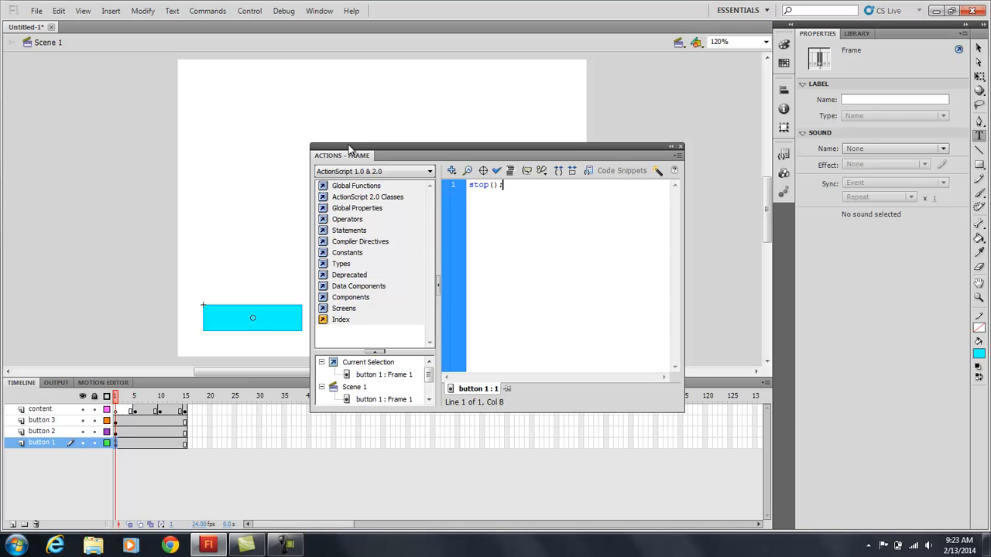
{"action": "left_click", "coordinate": [681, 146]}
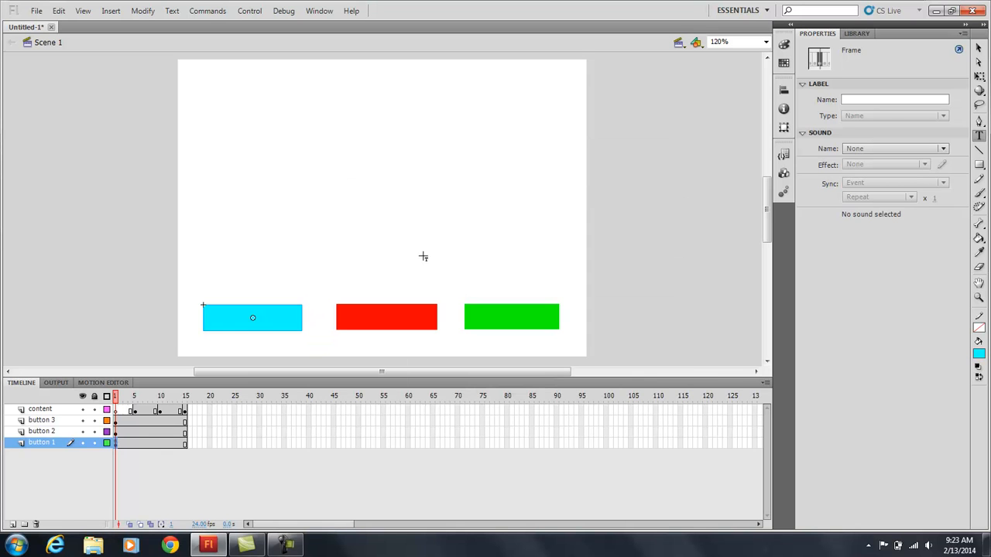
Step: Review the content layer's keyframes at 5, 10 and 15 to see where playback has to stop
{"action": "left_click", "coordinate": [134, 411]}
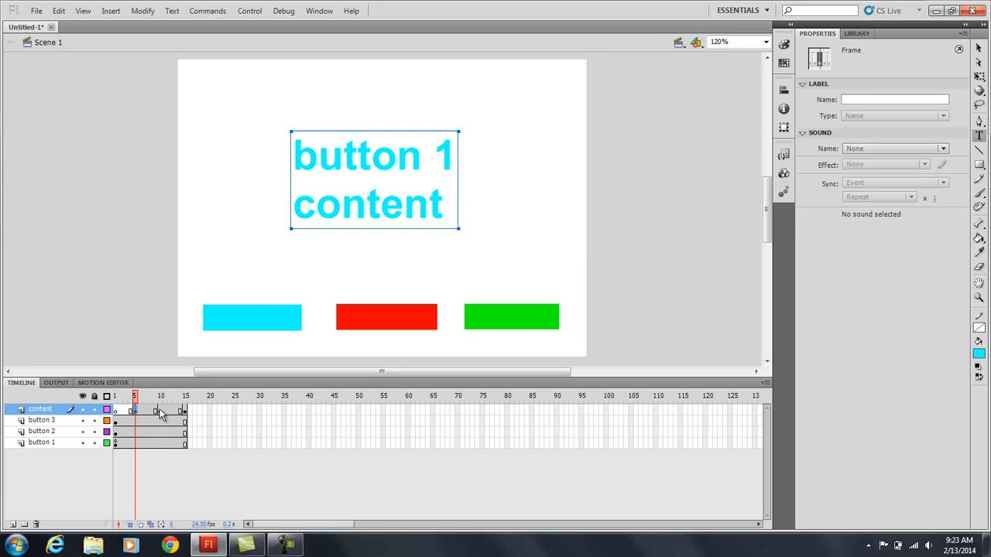
{"action": "left_click", "coordinate": [159, 411]}
{"action": "left_click", "coordinate": [185, 412]}
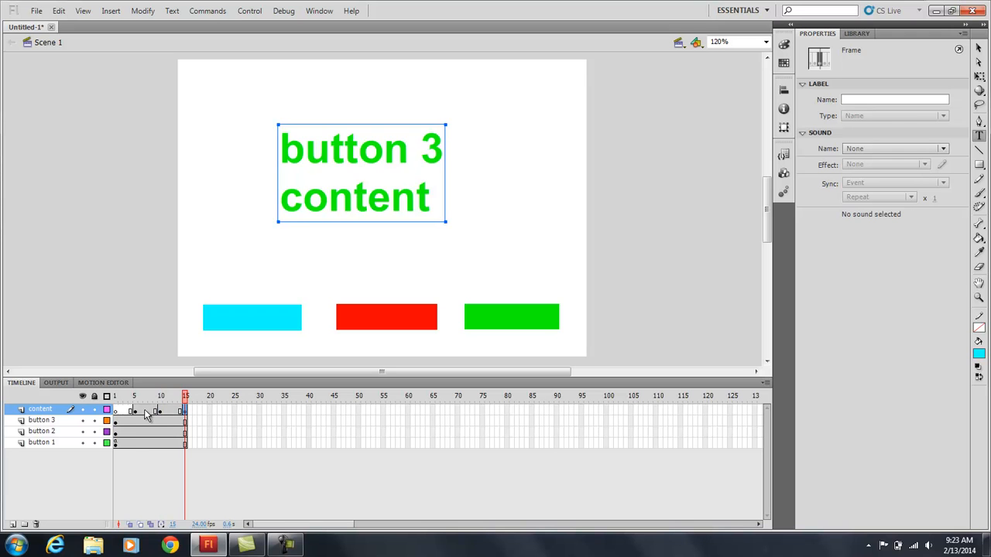
{"action": "left_click", "coordinate": [134, 411]}
{"action": "left_click", "coordinate": [159, 411]}
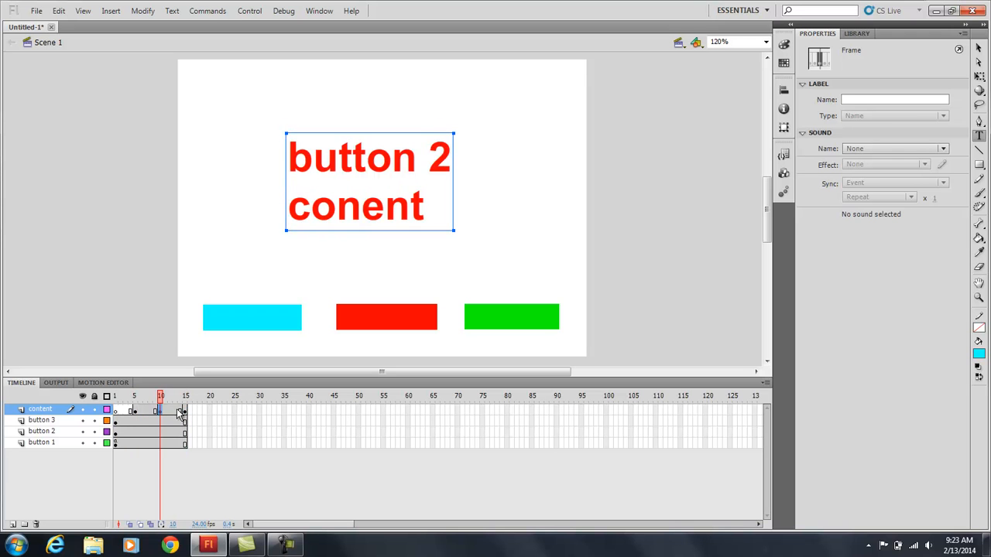
{"action": "left_click", "coordinate": [185, 411]}
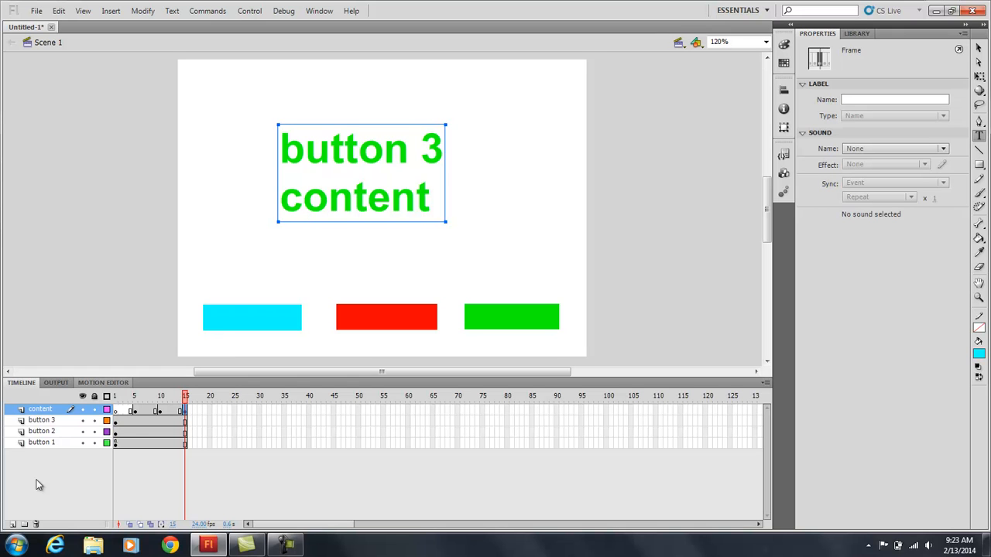
{"action": "mouse_move", "coordinate": [186, 397]}
{"action": "left_mouse_down"}
{"action": "mouse_move", "coordinate": [117, 400]}
{"action": "mouse_move", "coordinate": [186, 399]}
{"action": "left_mouse_up"}
Step: Add a stop(); action to frame 5 of the content layer, keeping the script editor open beside the stage text
{"action": "left_click", "coordinate": [136, 410]}
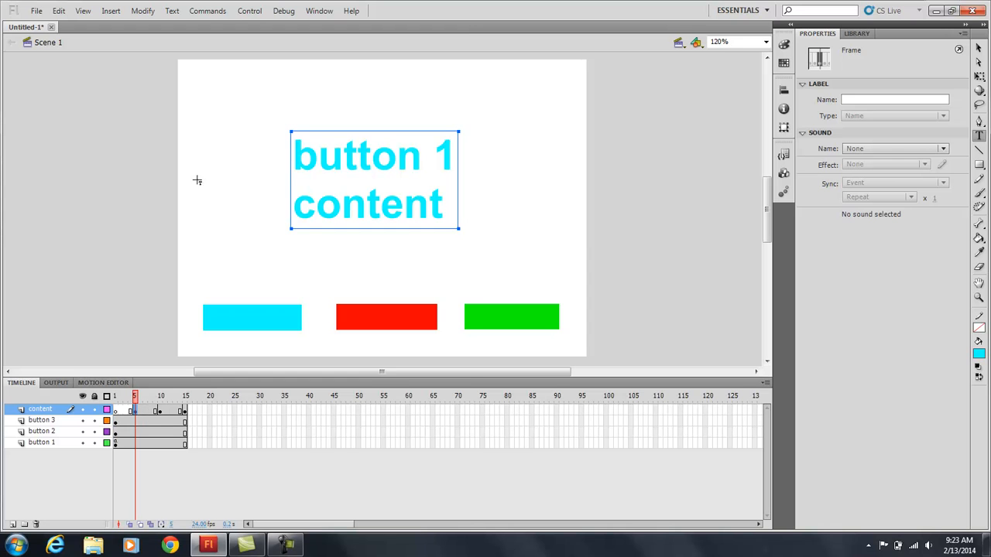
{"action": "left_click", "coordinate": [319, 10]}
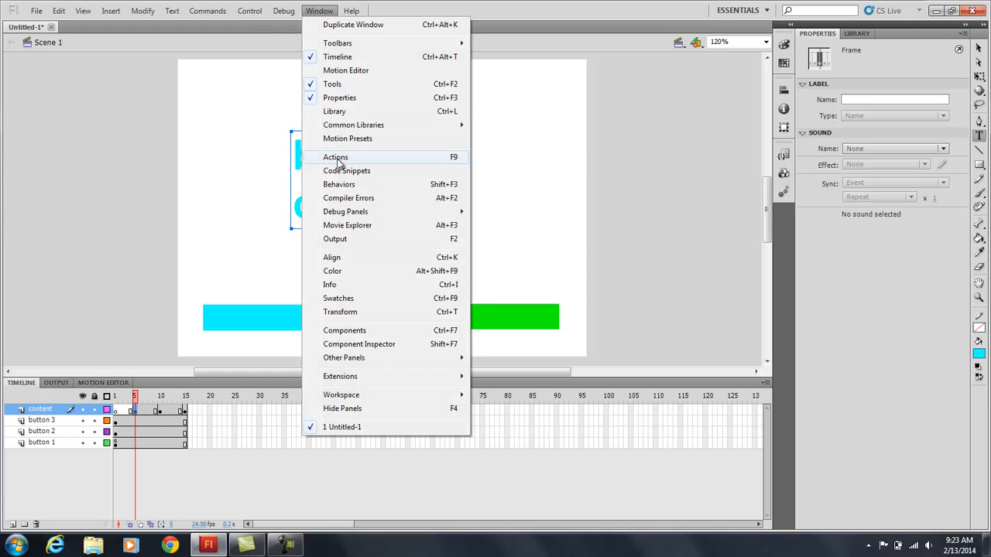
{"action": "left_click", "coordinate": [336, 158]}
{"action": "type", "text": "stop();"}
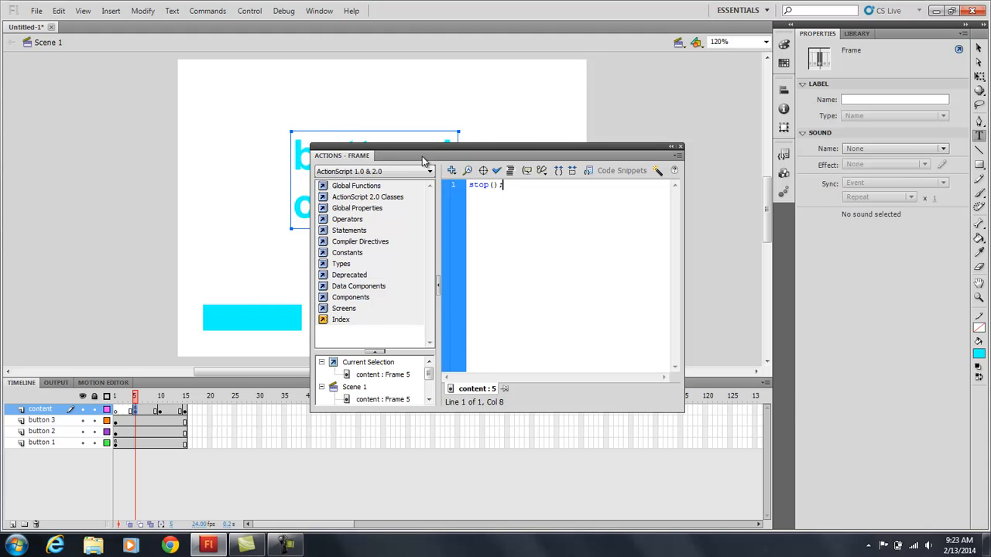
{"action": "left_click_drag", "start_coordinate": [414, 159], "coordinate": [657, 113]}
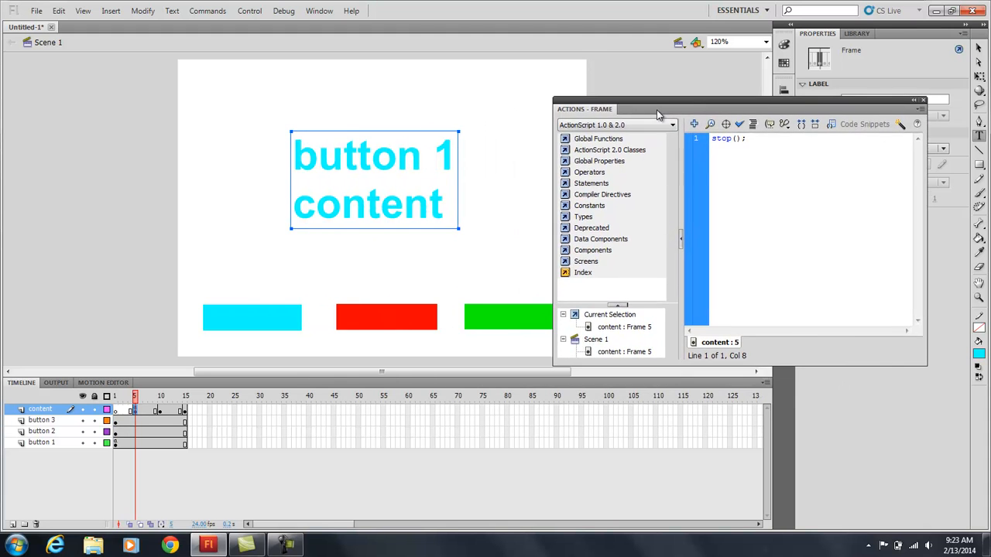
Step: Add a stop(); action to frame 10 of the content layer
{"action": "left_click", "coordinate": [160, 411]}
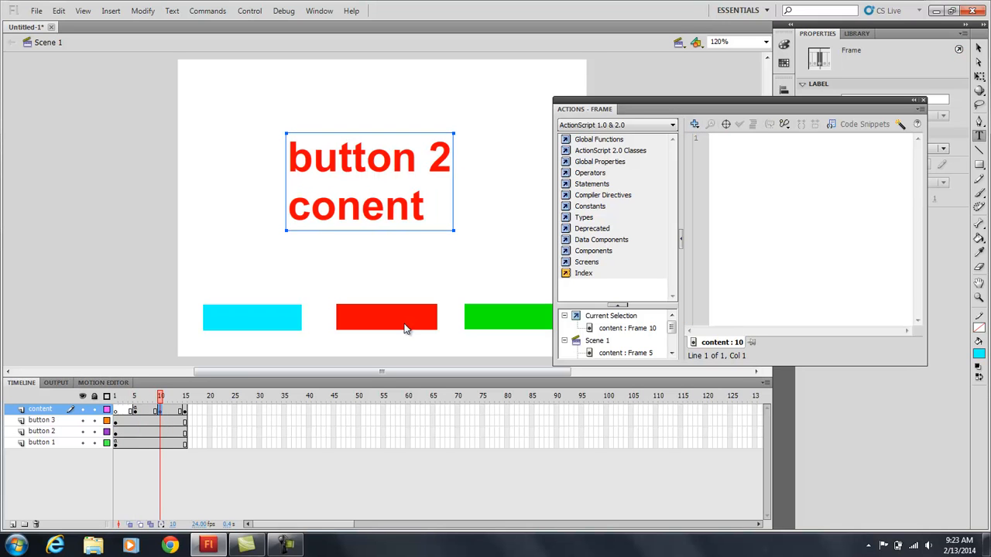
{"action": "left_click", "coordinate": [718, 143]}
{"action": "type", "text": "stop()"}
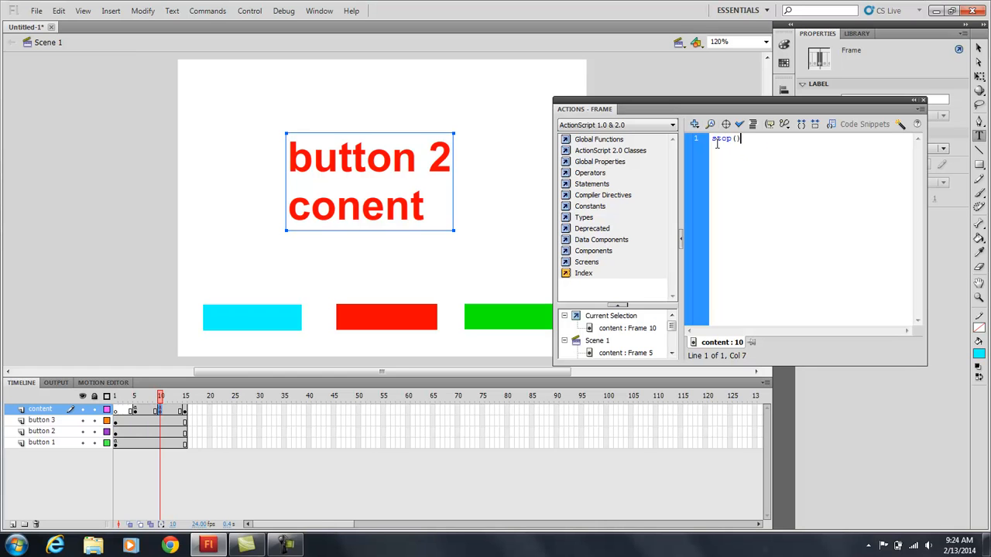
{"action": "type", "text": ";"}
Step: Add a stop(); action to frame 15 of the content layer and close the script editor
{"action": "left_click", "coordinate": [185, 410]}
{"action": "left_click", "coordinate": [718, 151]}
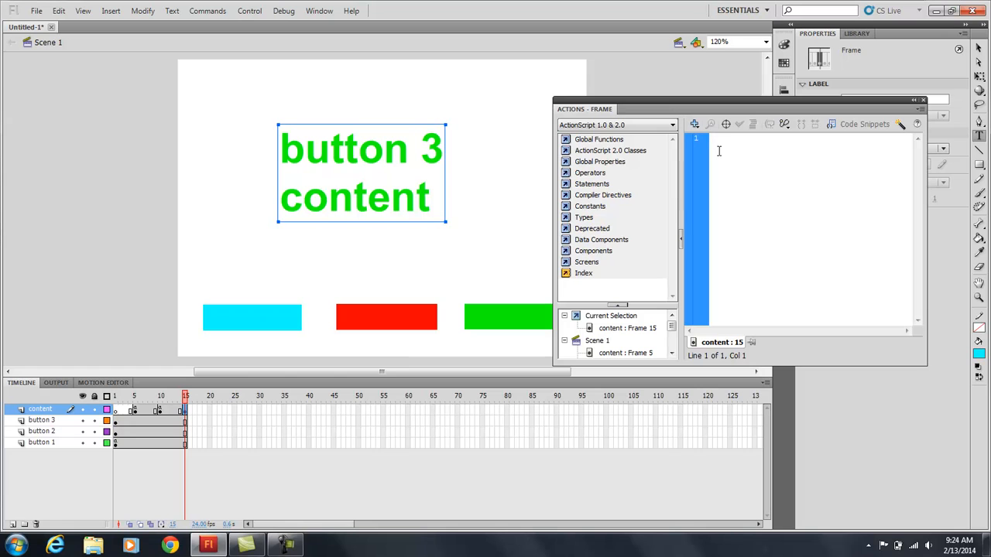
{"action": "type", "text": "stop();"}
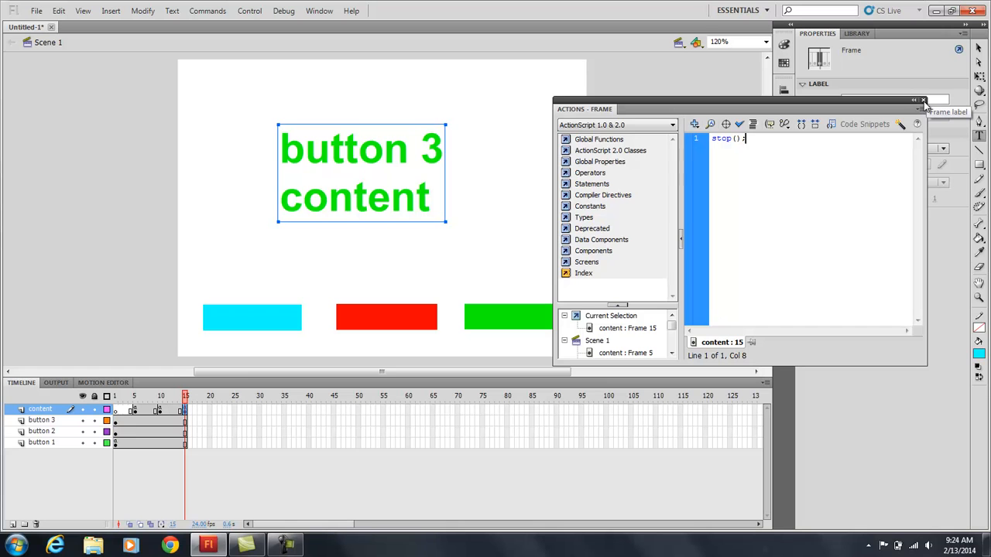
{"action": "left_click", "coordinate": [923, 101]}
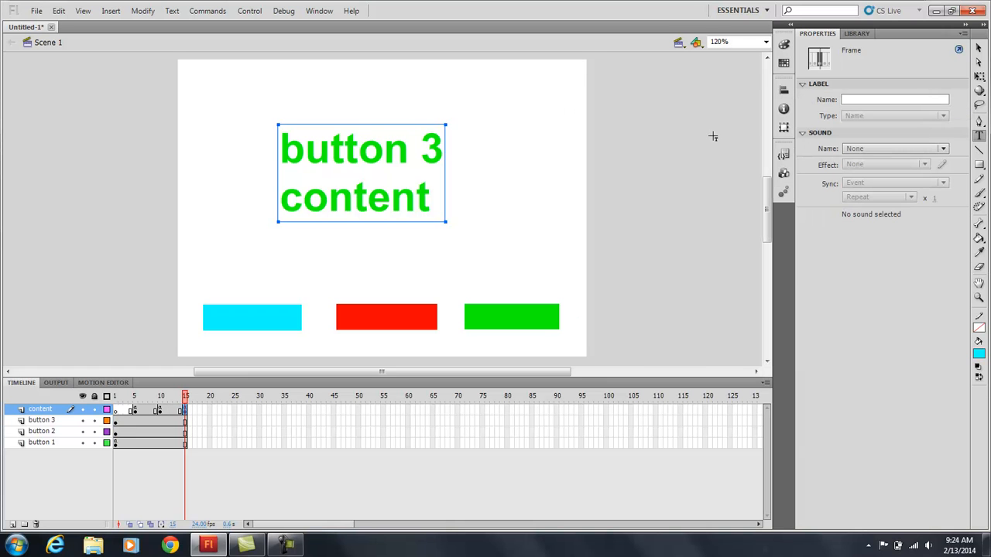
Step: Test the movie with the stop actions in place and close the preview
{"action": "key", "text": "ctrl+Return"}
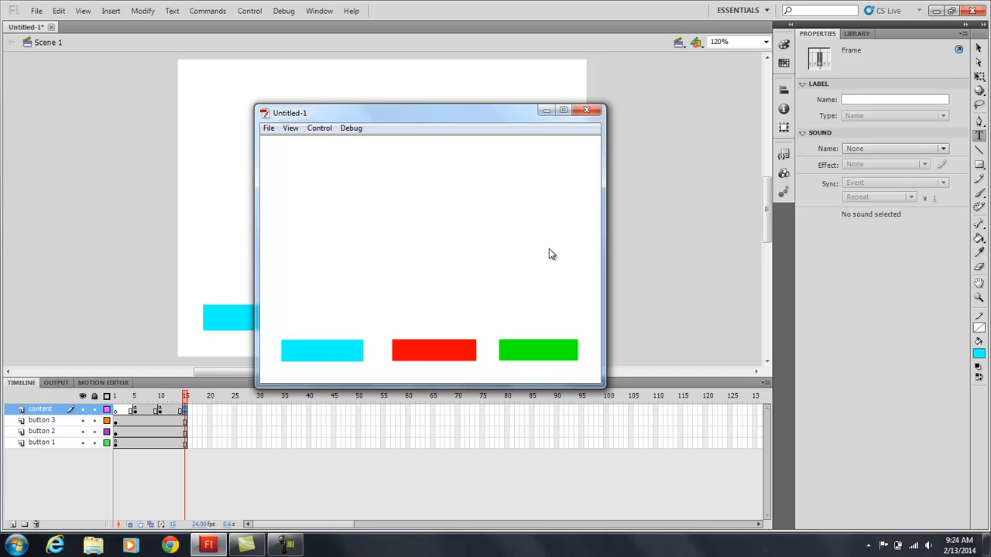
{"action": "left_click", "coordinate": [586, 113]}
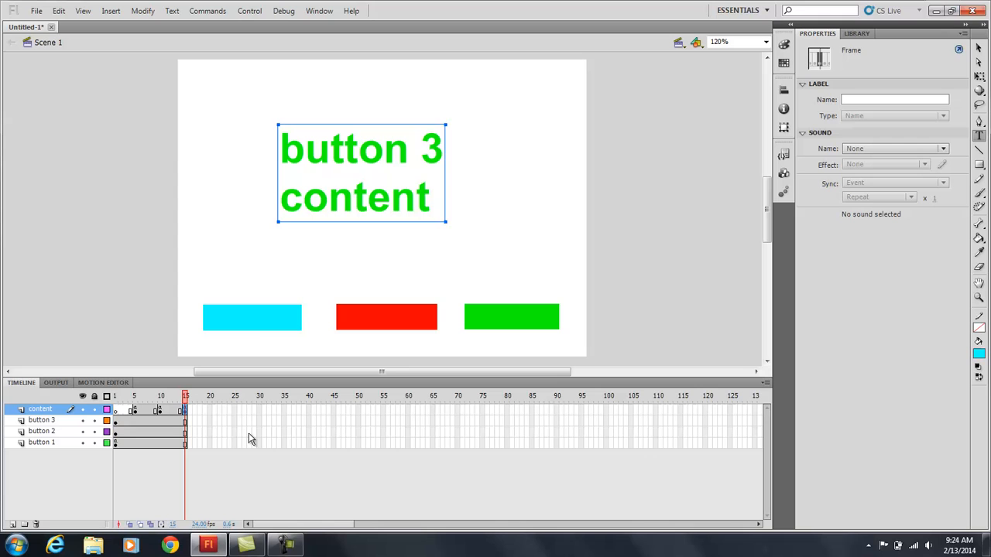
Step: Start a script on the blue button with the event handler on (release), keeping the script editor clear of the button
{"action": "left_click", "coordinate": [978, 48]}
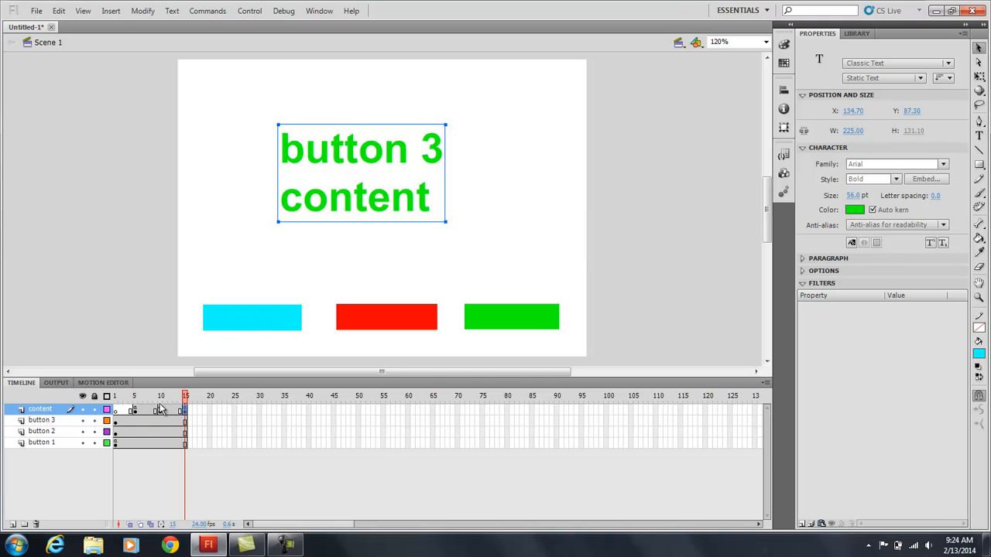
{"action": "left_click", "coordinate": [243, 324]}
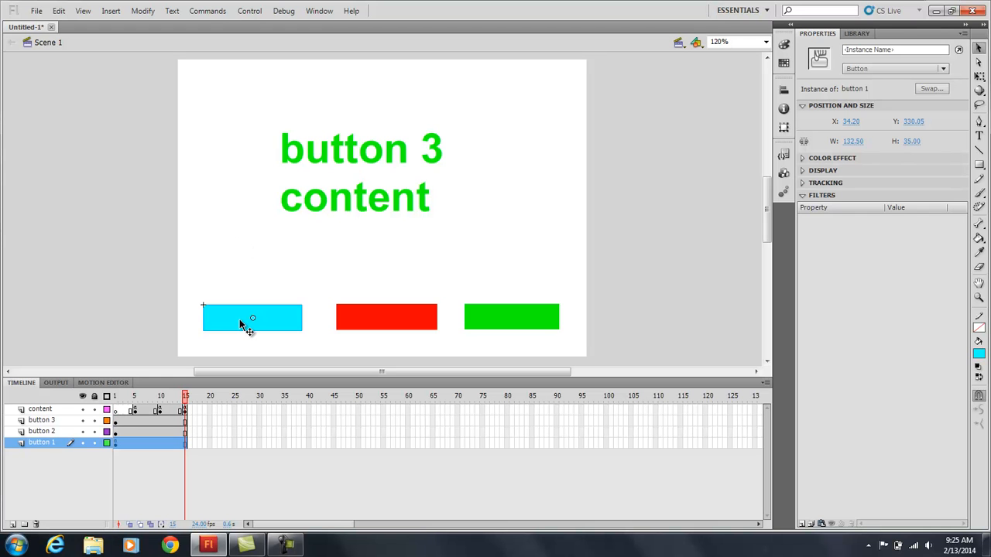
{"action": "left_click", "coordinate": [318, 14]}
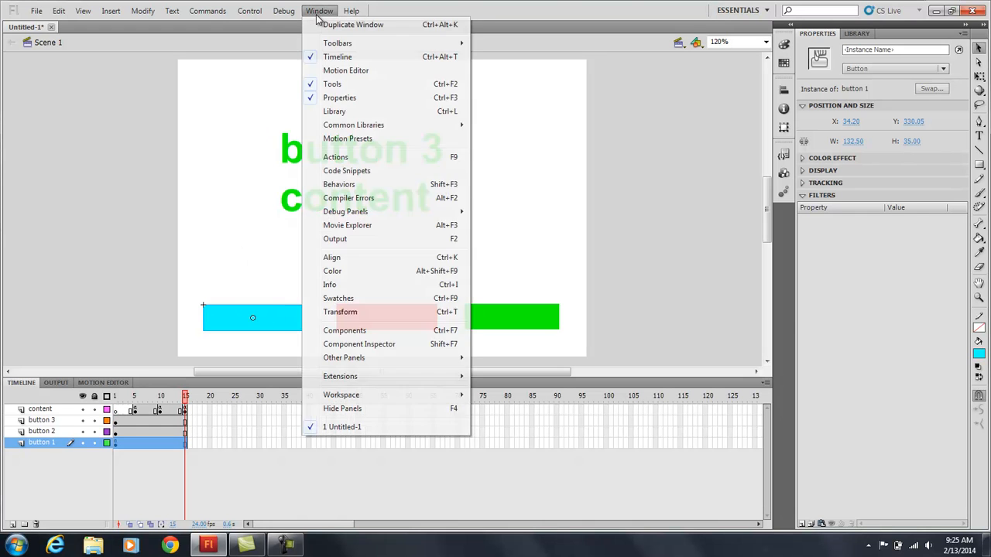
{"action": "left_click", "coordinate": [338, 158]}
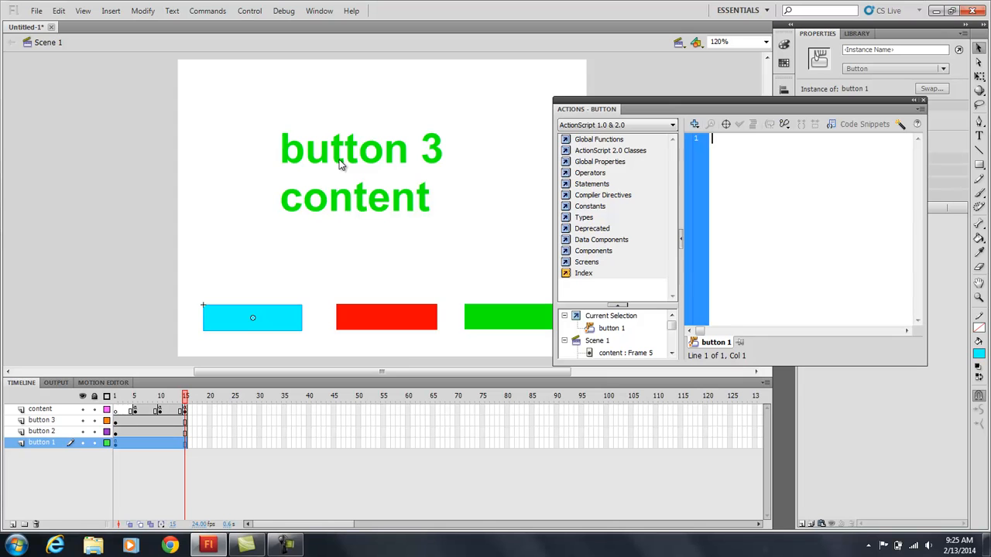
{"action": "type", "text": "on"}
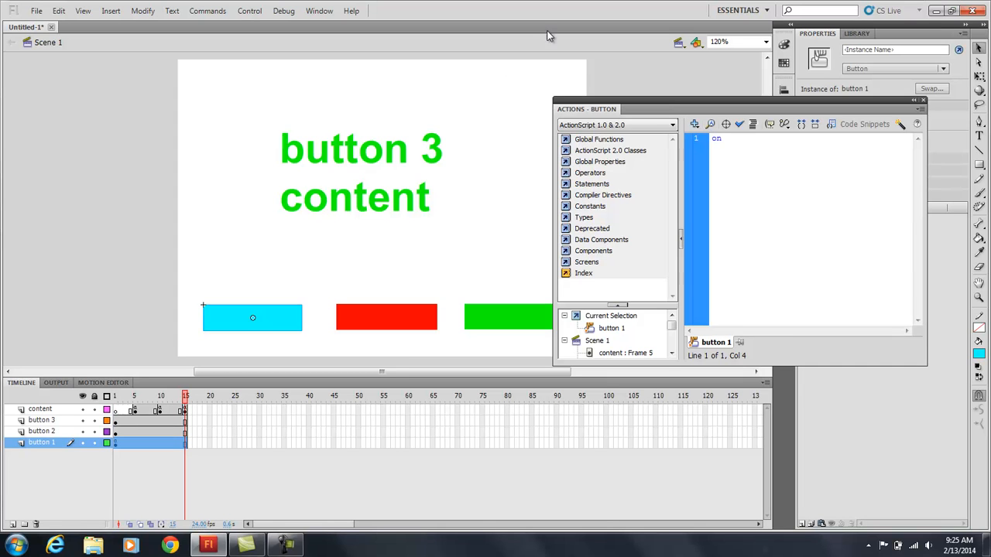
{"action": "left_click_drag", "start_coordinate": [666, 106], "coordinate": [424, 107]}
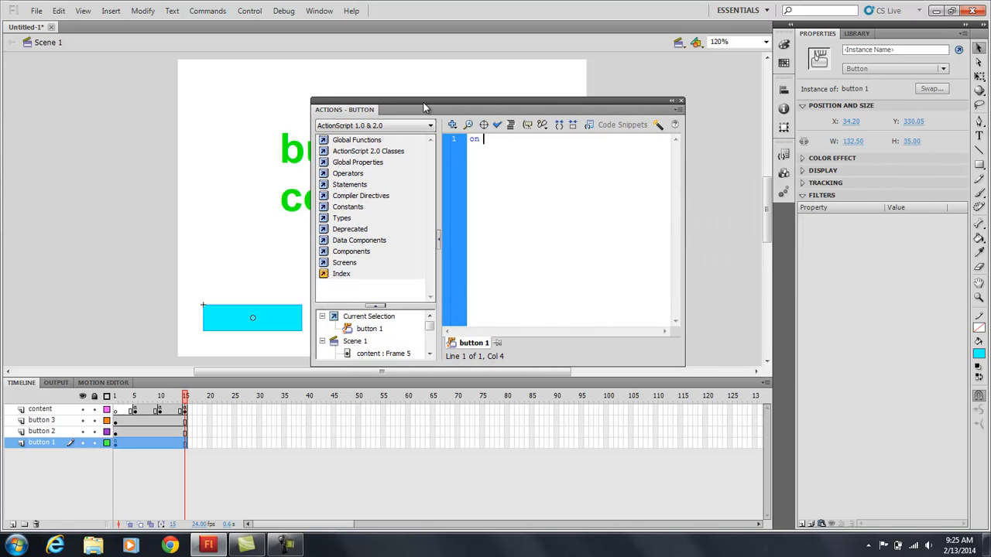
{"action": "type", "text": "(re"}
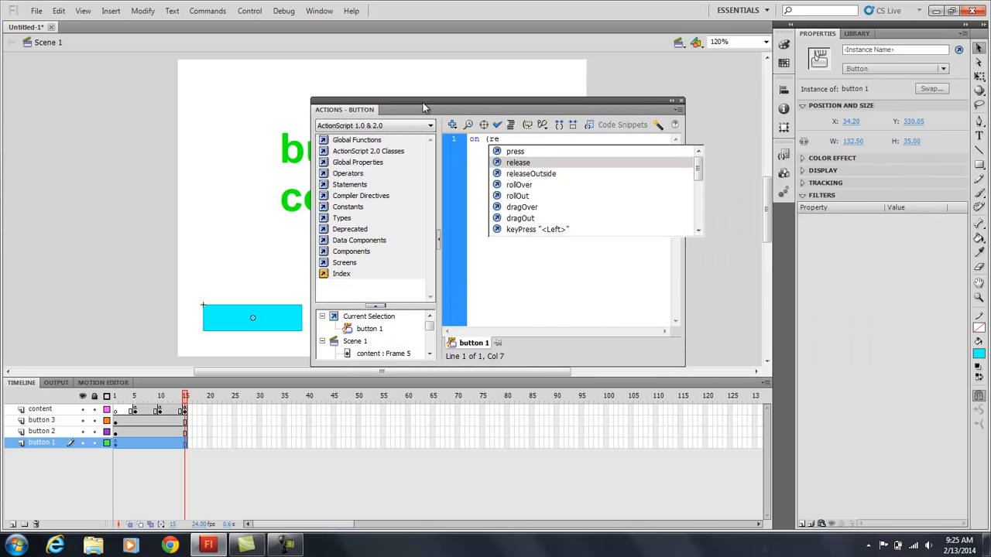
{"action": "type", "text": "kease"}
{"action": "key", "text": "BackSpace"}
{"action": "key", "text": "BackSpace"}
{"action": "key", "text": "BackSpace"}
{"action": "type", "text": "lease)"}
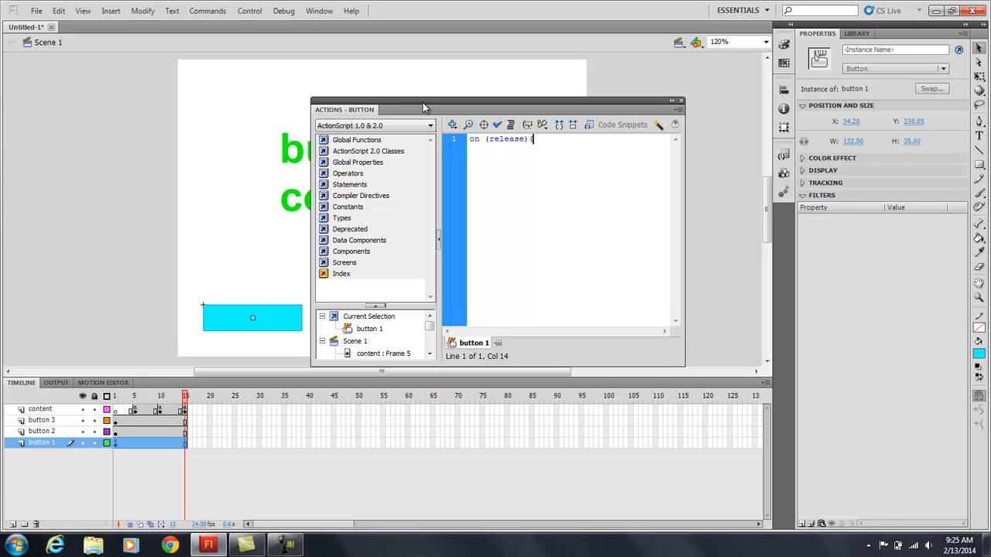
Step: Complete the blue button's release handler with gotoAndPlay(5); inside braces and put the script editor away
{"action": "type", "text": "{"}
{"action": "key", "text": "Return"}
{"action": "type", "text": "gotc"}
{"action": "type", "text": "A"}
{"action": "type", "text": "ndPlay"}
{"action": "type", "text": "("}
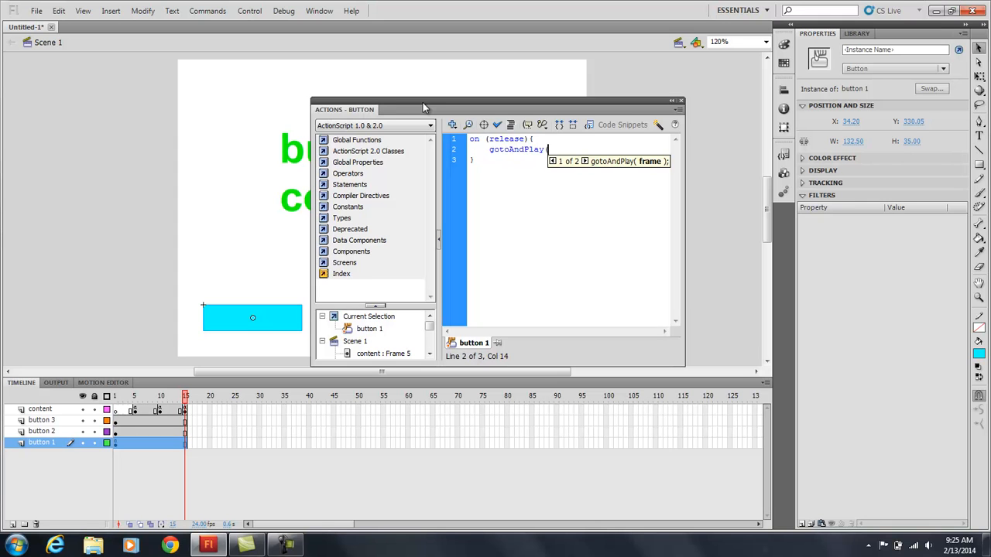
{"action": "type", "text": "5)"}
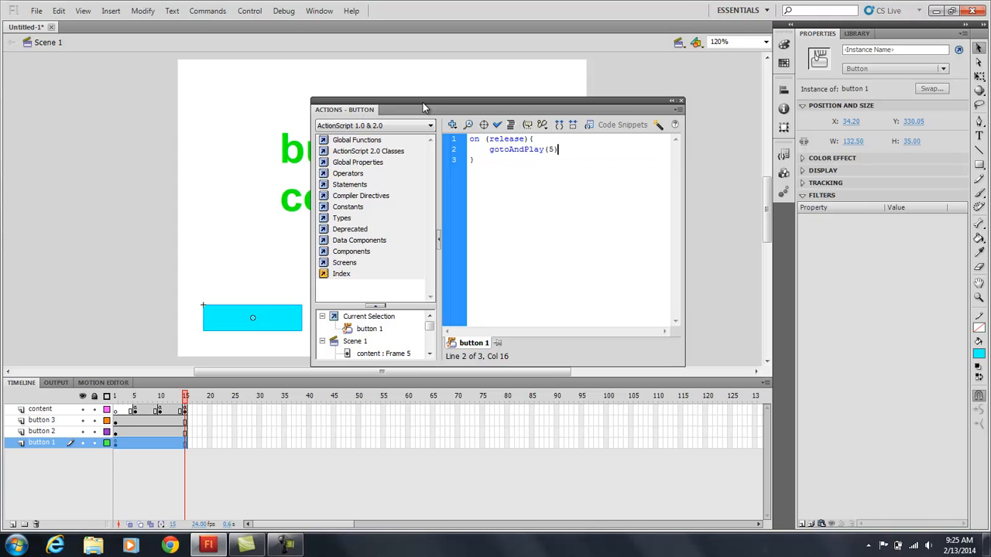
{"action": "type", "text": ";"}
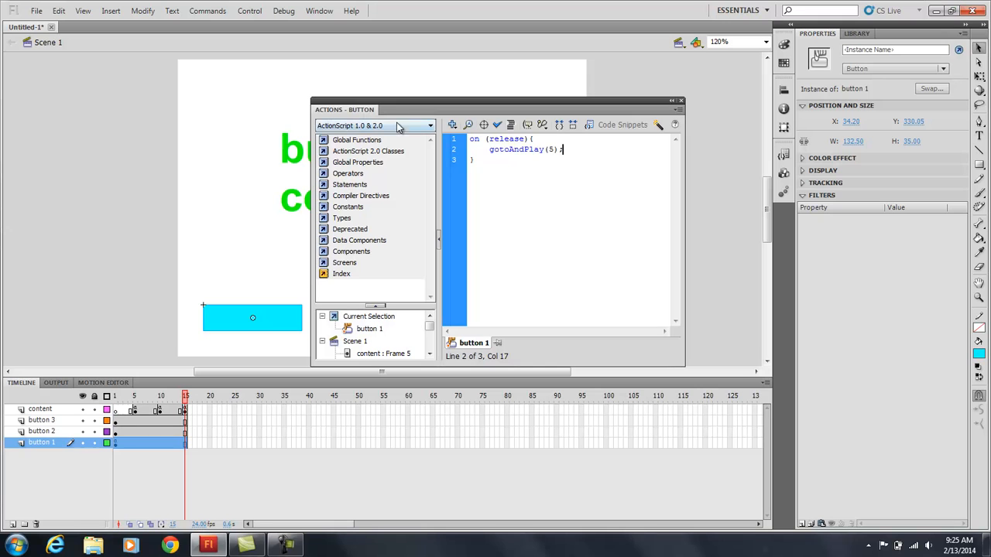
{"action": "left_click_drag", "start_coordinate": [488, 160], "coordinate": [469, 139]}
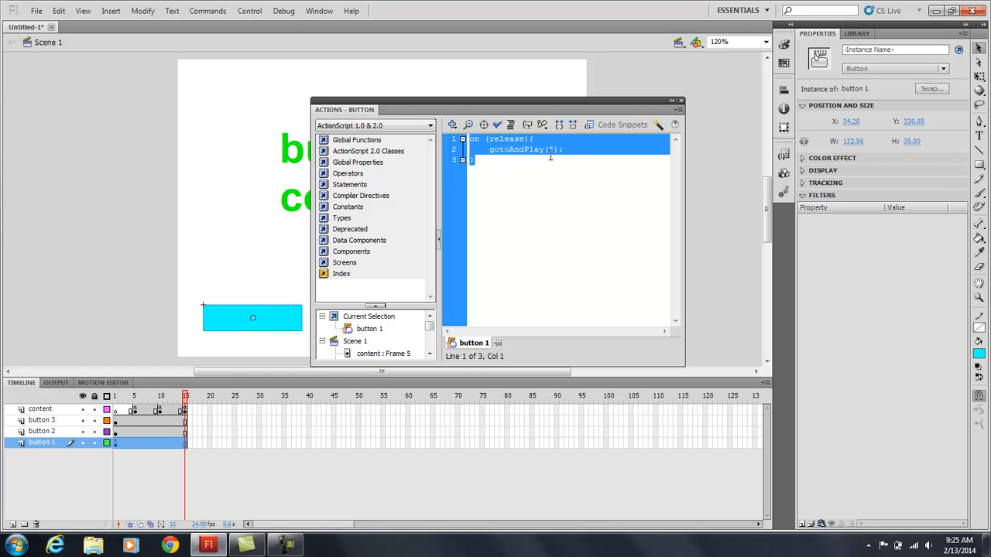
{"action": "left_click_drag", "start_coordinate": [477, 161], "coordinate": [514, 177]}
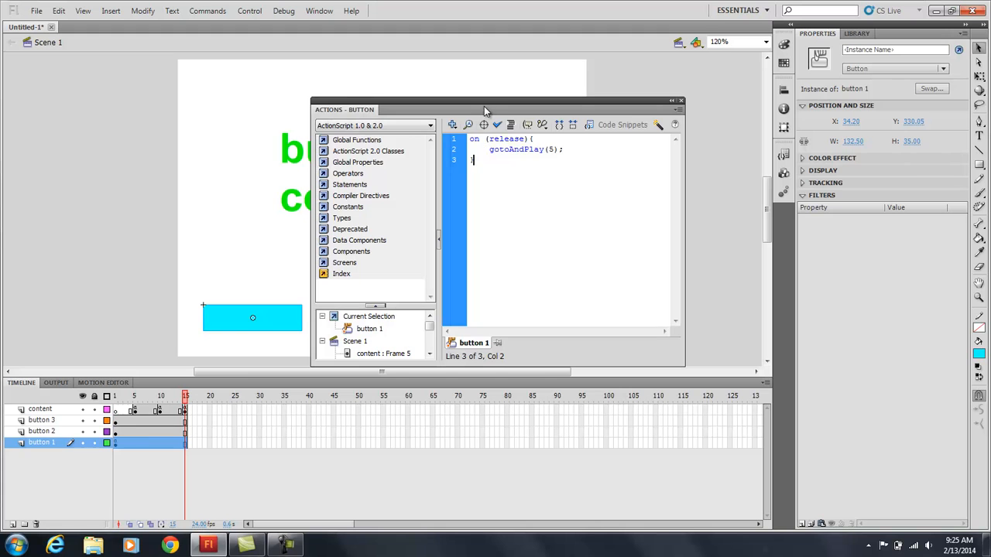
{"action": "left_click_drag", "start_coordinate": [484, 106], "coordinate": [777, 98]}
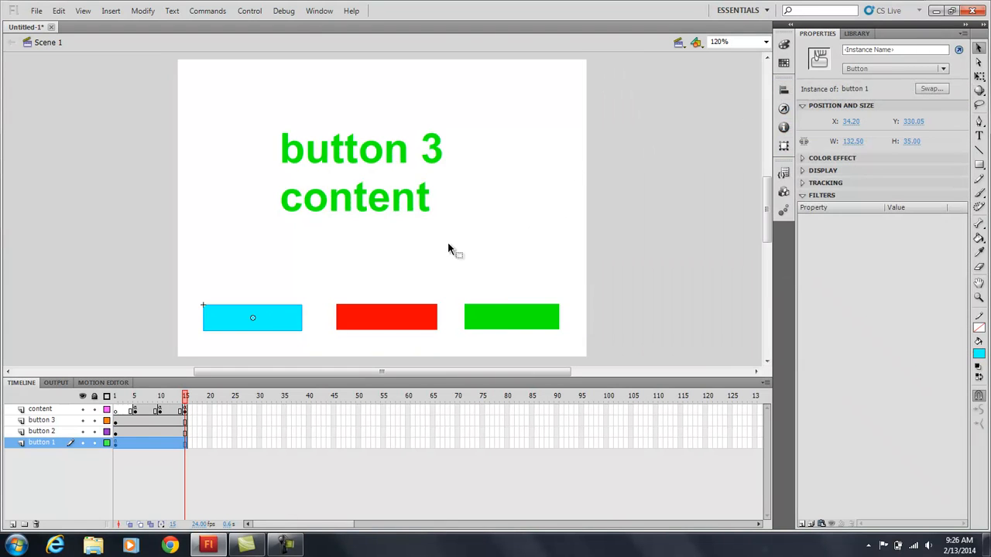
Step: Add an on(release) script containing gotoAndPlay(10); to the red button
{"action": "left_click", "coordinate": [389, 316]}
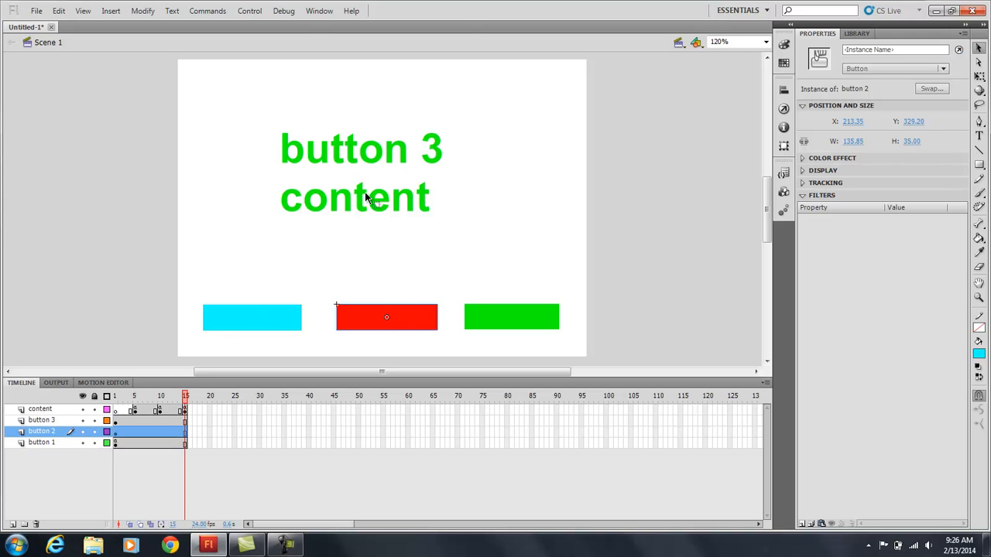
{"action": "left_click", "coordinate": [319, 11]}
{"action": "left_click", "coordinate": [336, 155]}
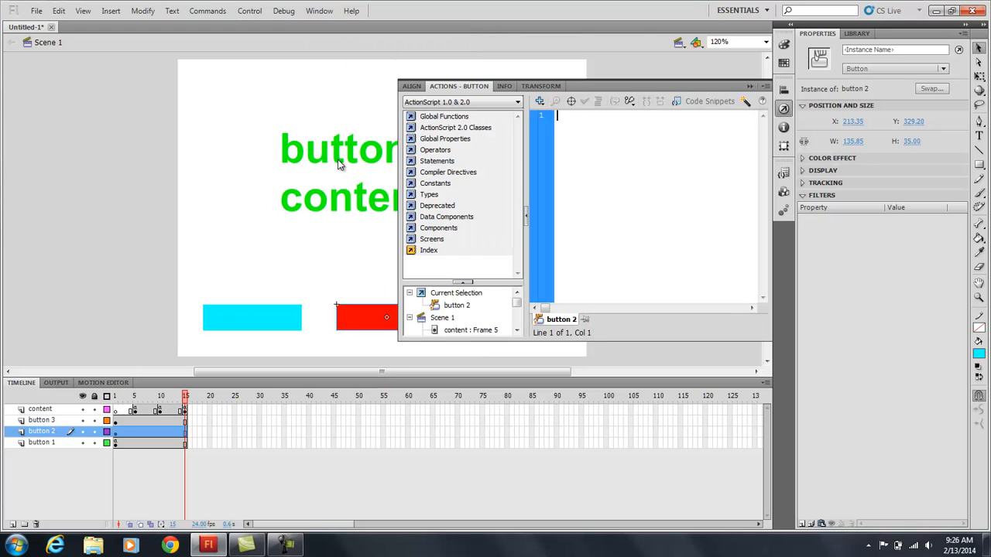
{"action": "type", "text": "on(release){"}
{"action": "key", "text": "Return"}
{"action": "type", "text": "gotoAndPlay(10);"}
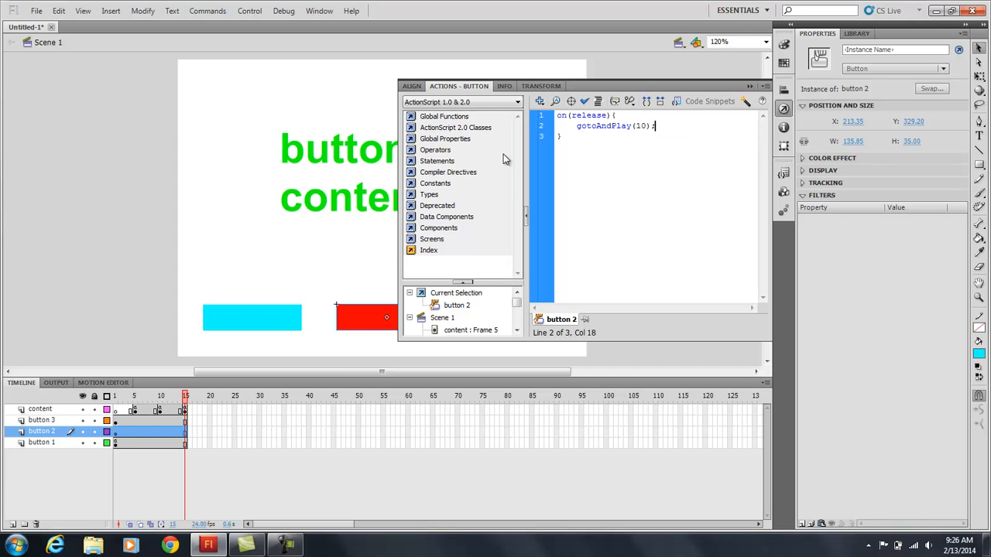
{"action": "left_click_drag", "start_coordinate": [597, 91], "coordinate": [638, 119]}
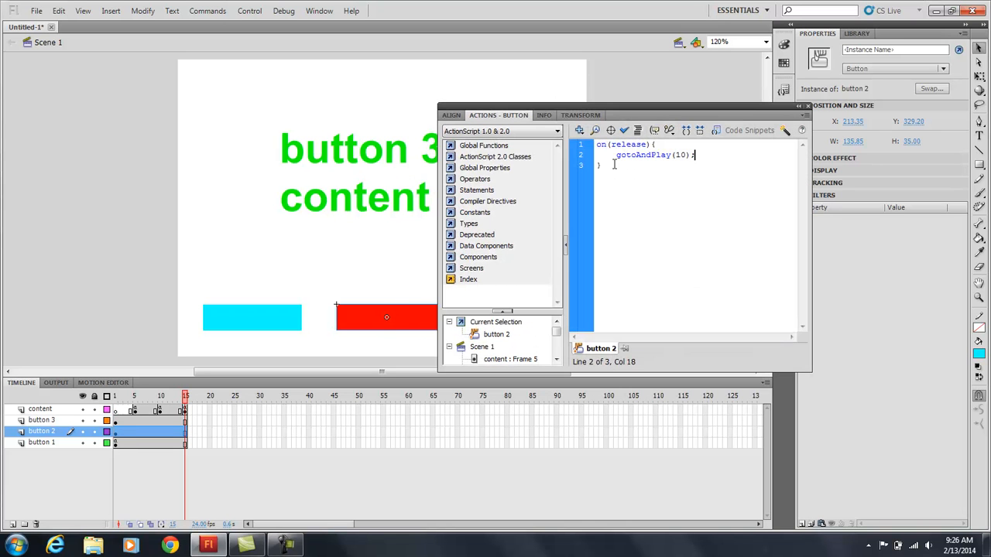
Step: Copy the red button's entire script and paste it into the script of the green button
{"action": "left_click_drag", "start_coordinate": [598, 165], "coordinate": [589, 147]}
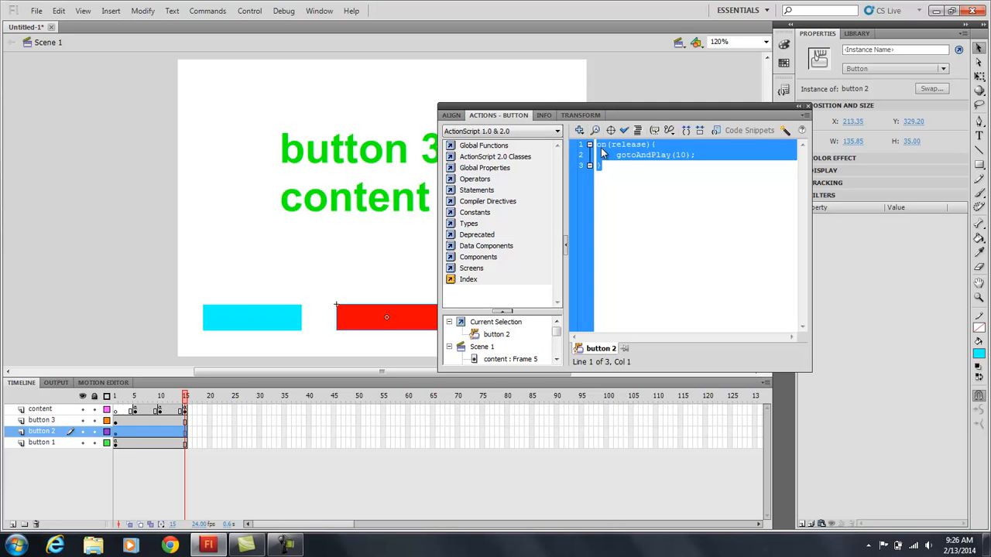
{"action": "left_click_drag", "start_coordinate": [638, 109], "coordinate": [811, 107]}
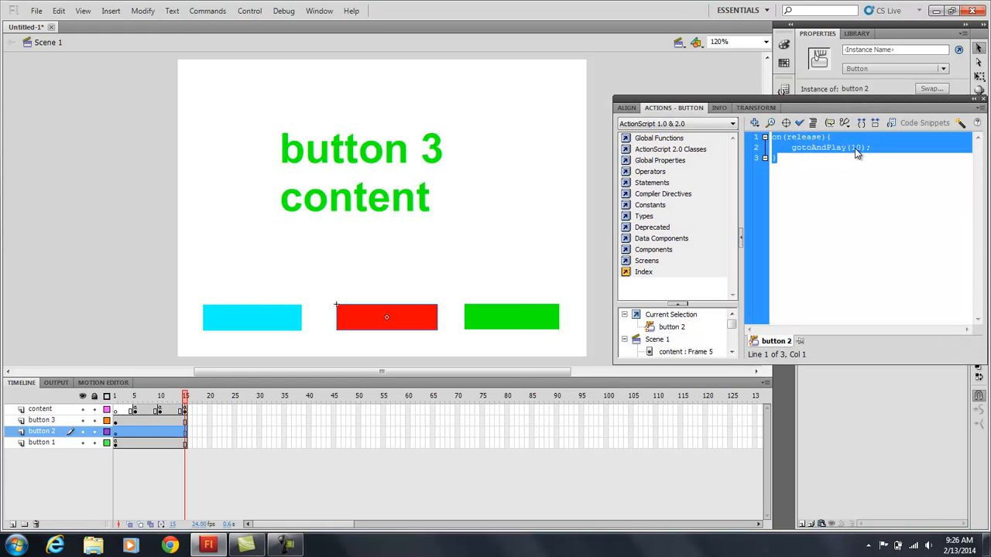
{"action": "left_click", "coordinate": [522, 323]}
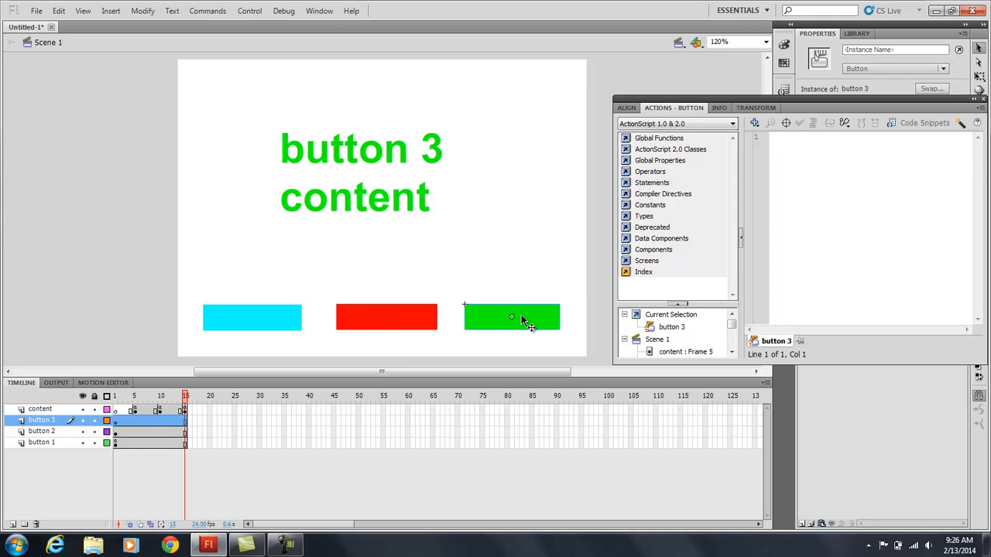
{"action": "left_click", "coordinate": [783, 139]}
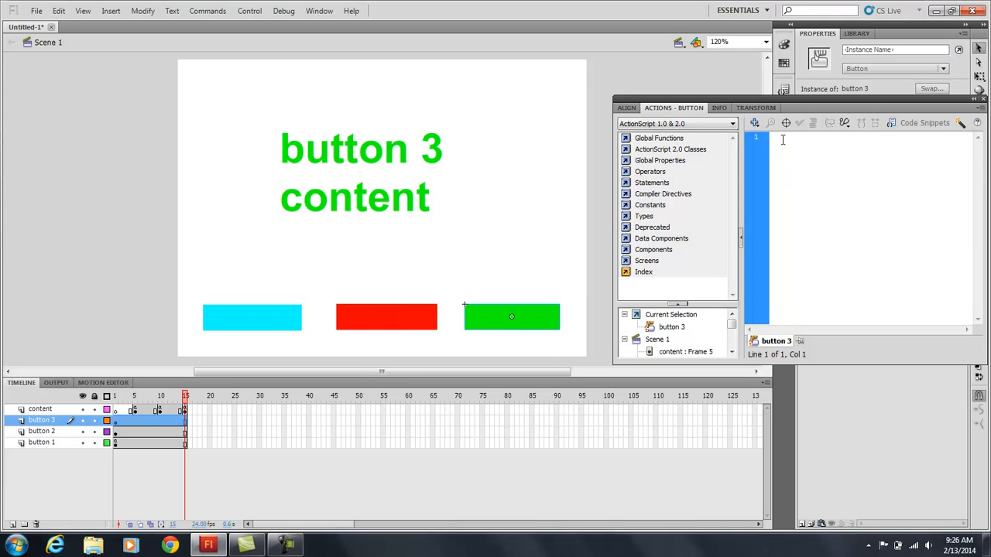
{"action": "type", "text": "on(release){ \tgotoAndPlay(10); }"}
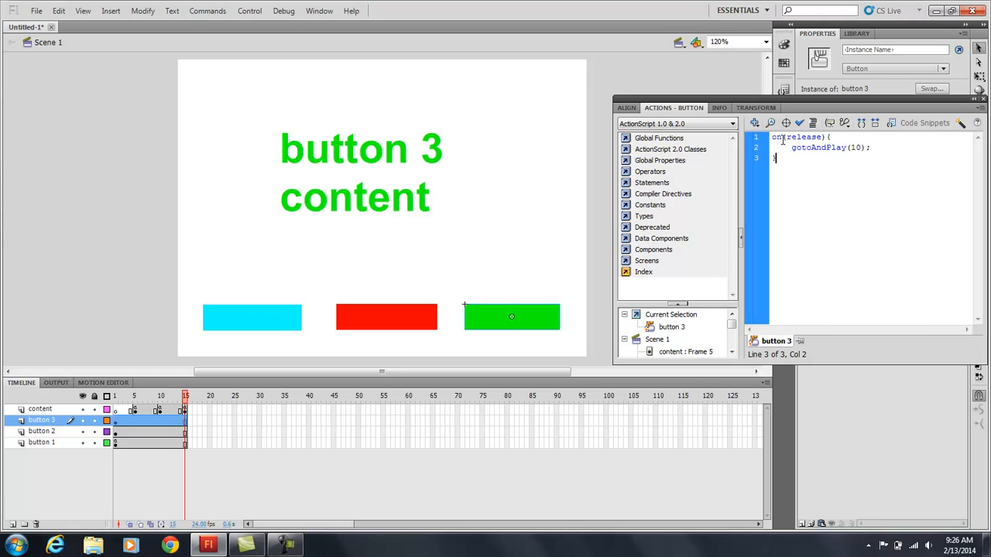
Step: Change the green button's script to gotoAndPlay(15); and close the script editor
{"action": "left_click", "coordinate": [883, 149]}
{"action": "key", "text": "BackSpace"}
{"action": "type", "text": "5"}
{"action": "left_click", "coordinate": [790, 162]}
{"action": "left_click_drag", "start_coordinate": [847, 104], "coordinate": [623, 109]}
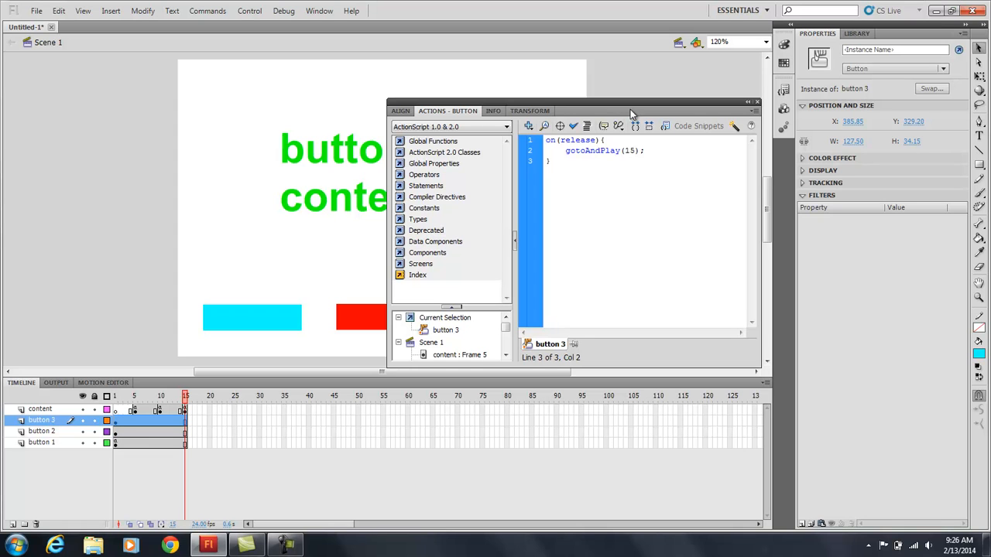
{"action": "left_click", "coordinate": [757, 103]}
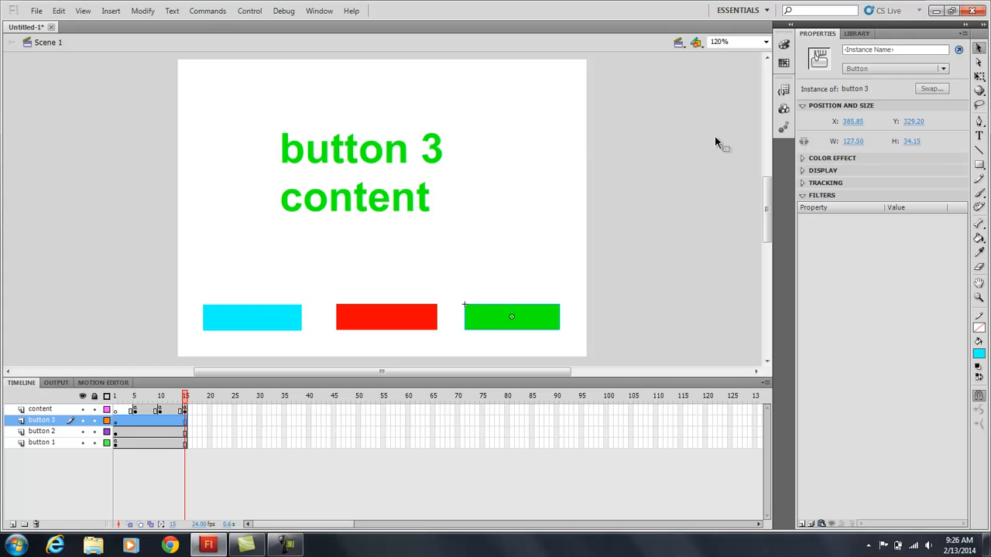
Step: Test the movie and try the blue, red and green buttons in the preview
{"action": "key", "text": "ctrl+Return"}
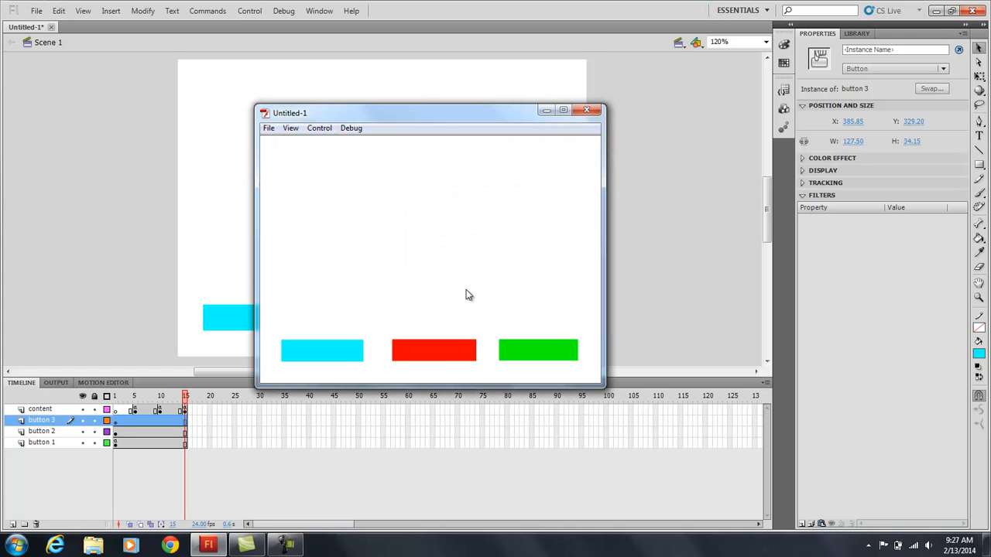
{"action": "left_click", "coordinate": [327, 360]}
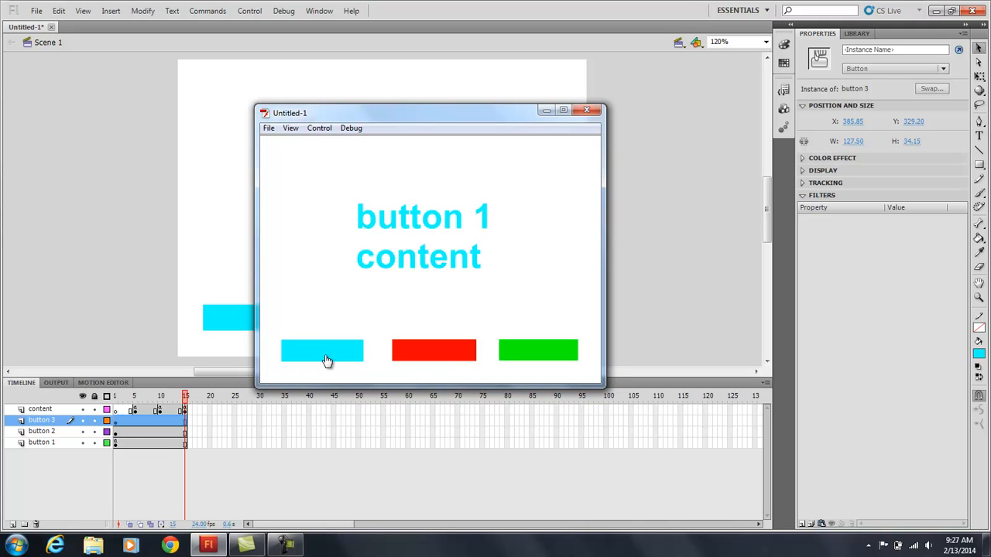
{"action": "left_click", "coordinate": [446, 355]}
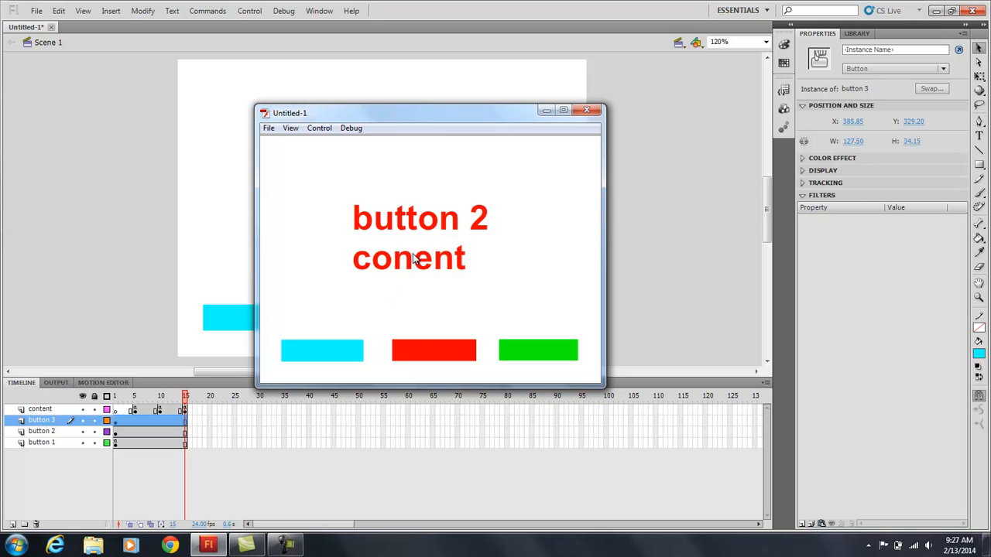
{"action": "left_click", "coordinate": [534, 354]}
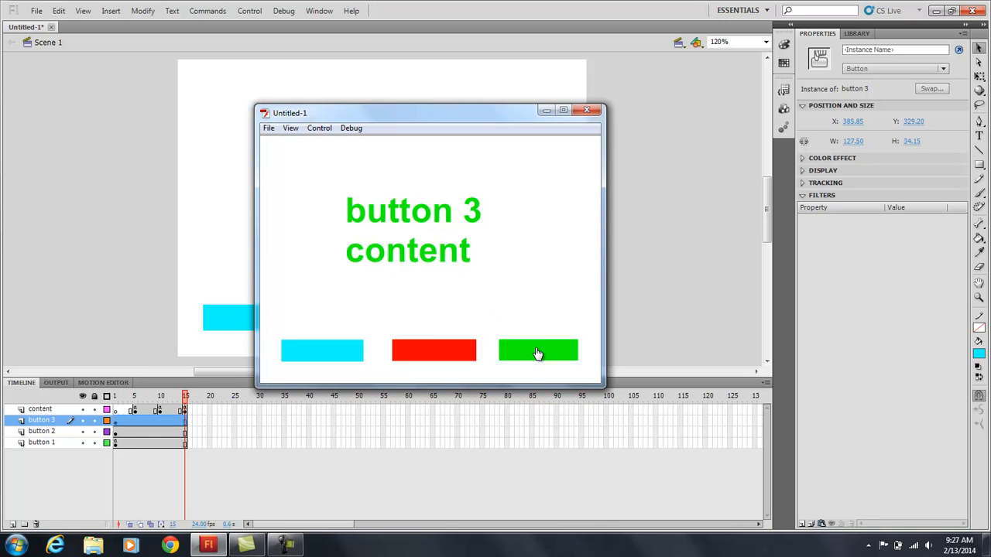